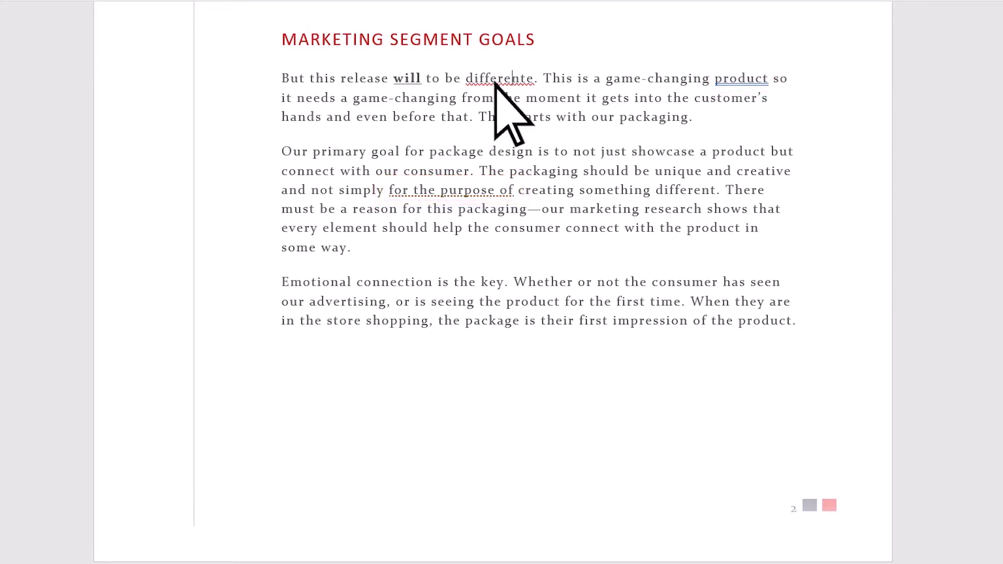
Replace the misspelled "differente" with "different" using the spelling suggestions
{"action": "right_click", "coordinate": [495, 78]}
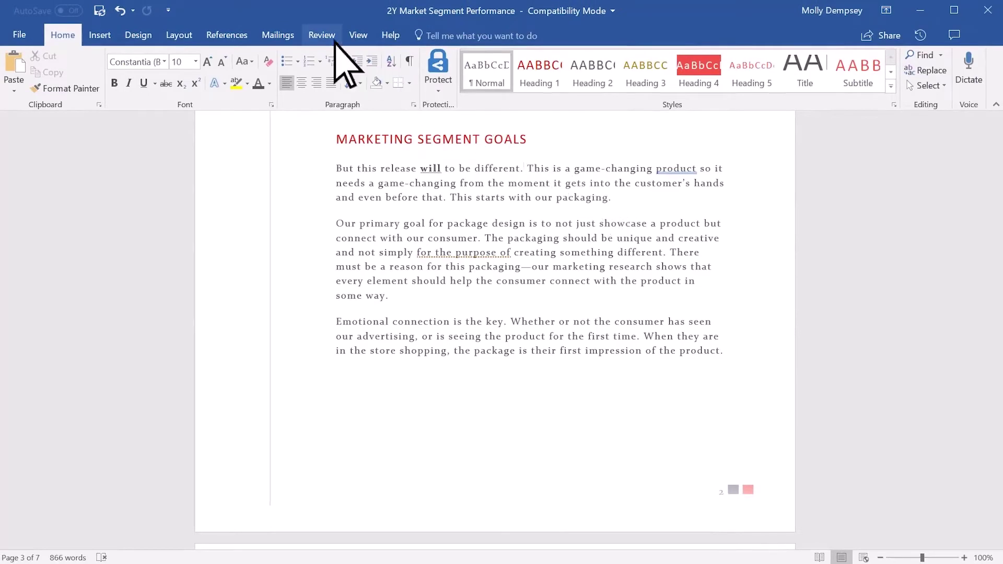
Run Check Document from Review so the Editor pane lists spelling, grammar and clarity issues
{"action": "left_click", "coordinate": [321, 35]}
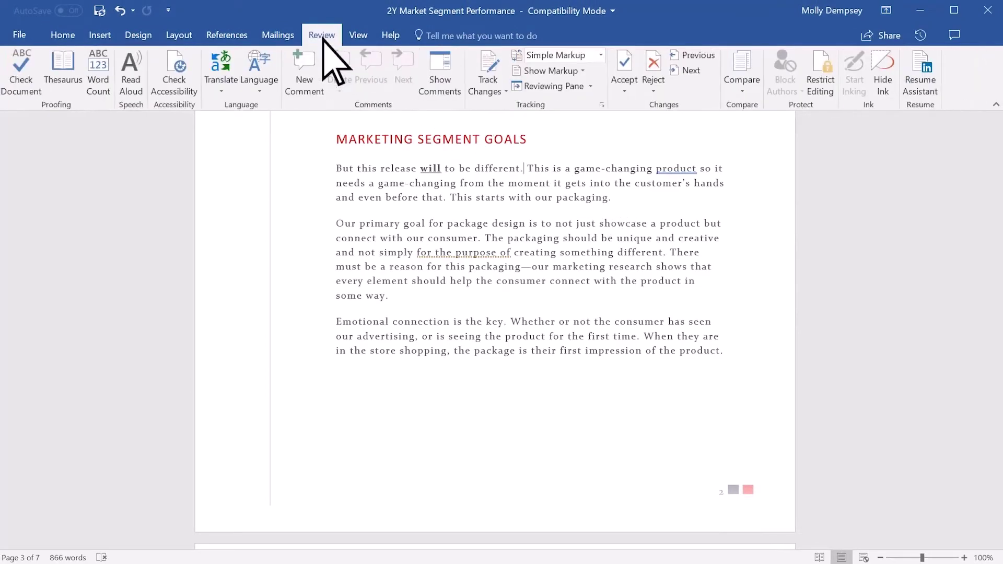
{"action": "left_click", "coordinate": [21, 74]}
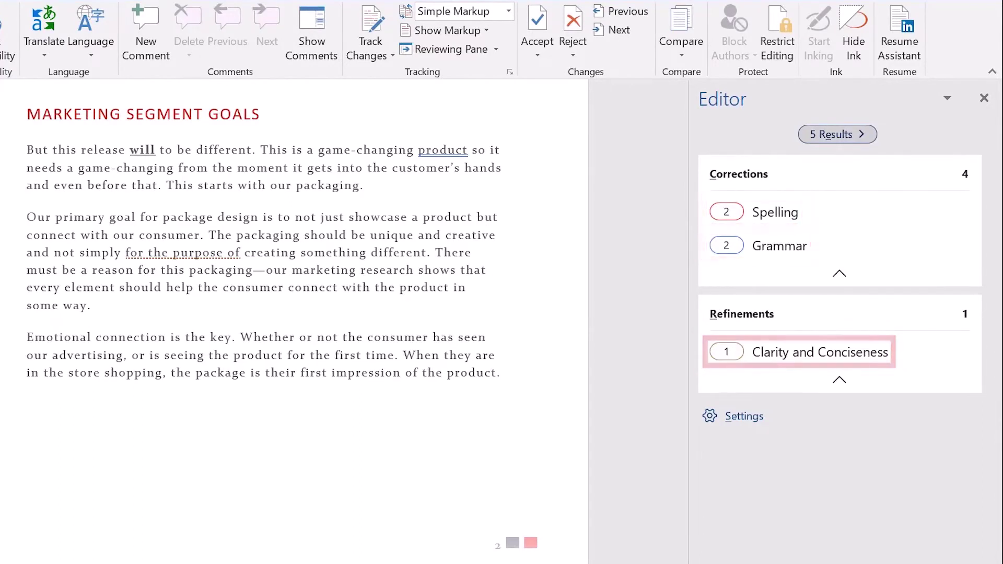
Review the grammar issues and accept the suggested comma after "product"
{"action": "left_click", "coordinate": [830, 246]}
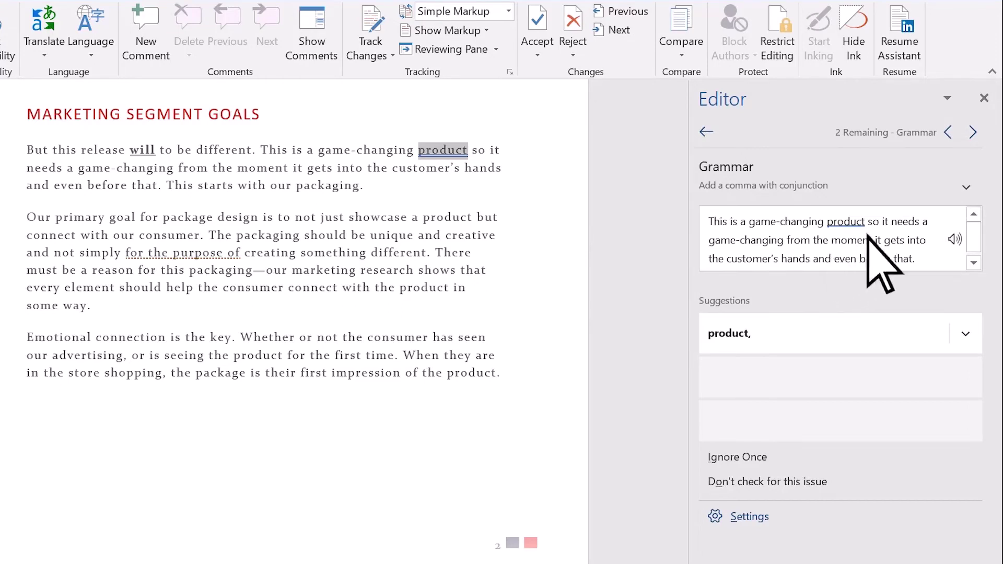
{"action": "left_click", "coordinate": [967, 190]}
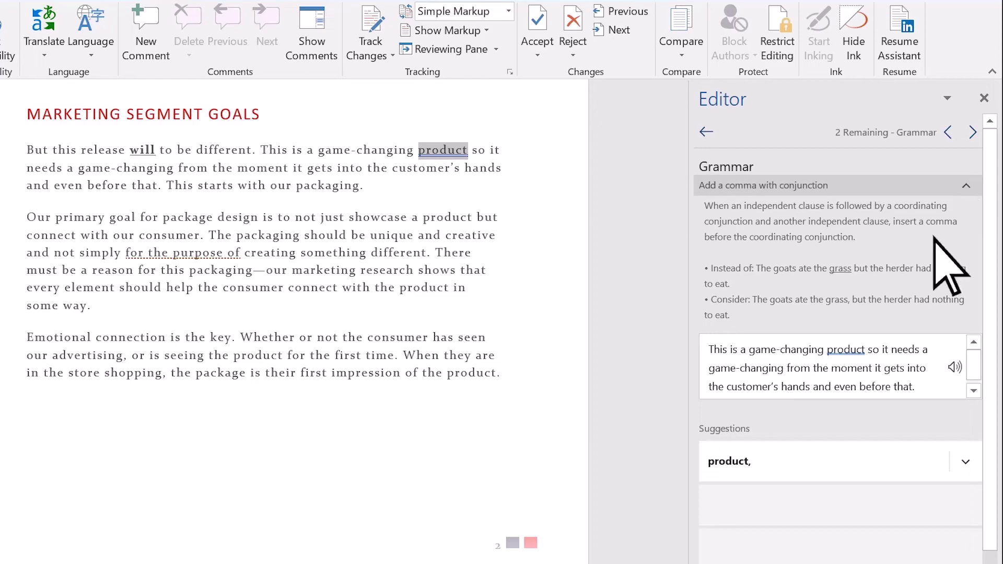
{"action": "left_click", "coordinate": [805, 465]}
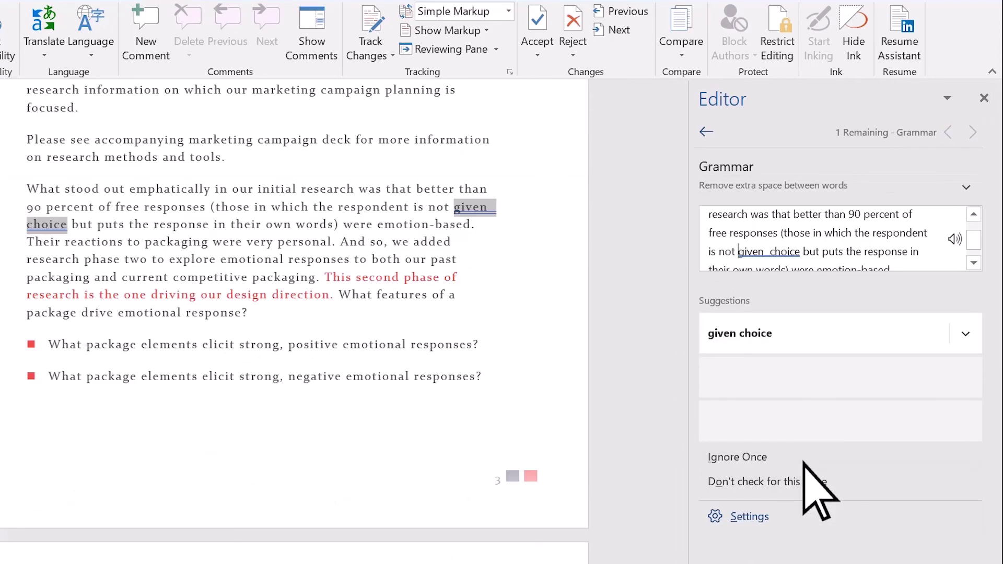